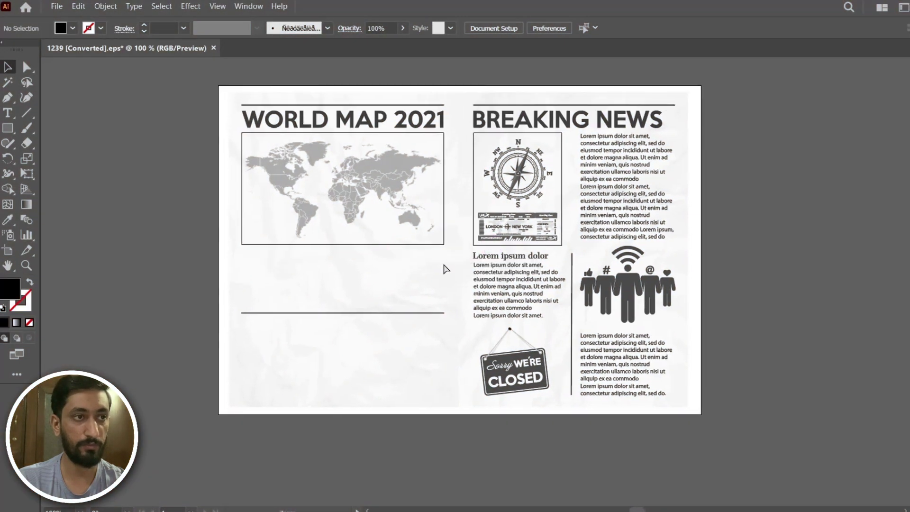
Zoom in, draw a text area under the world map and paste the body copy
key(ctrl+equal)
scroll(427, 270, down, 2)
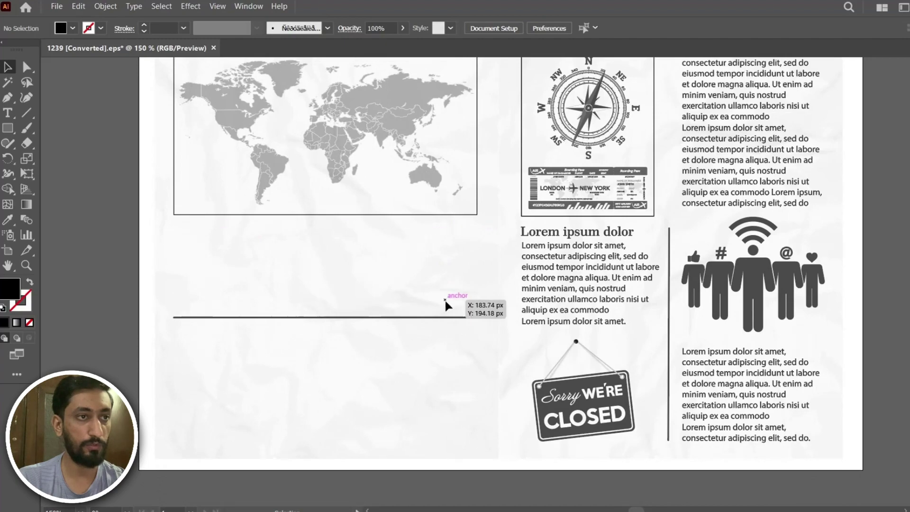
click(7, 113)
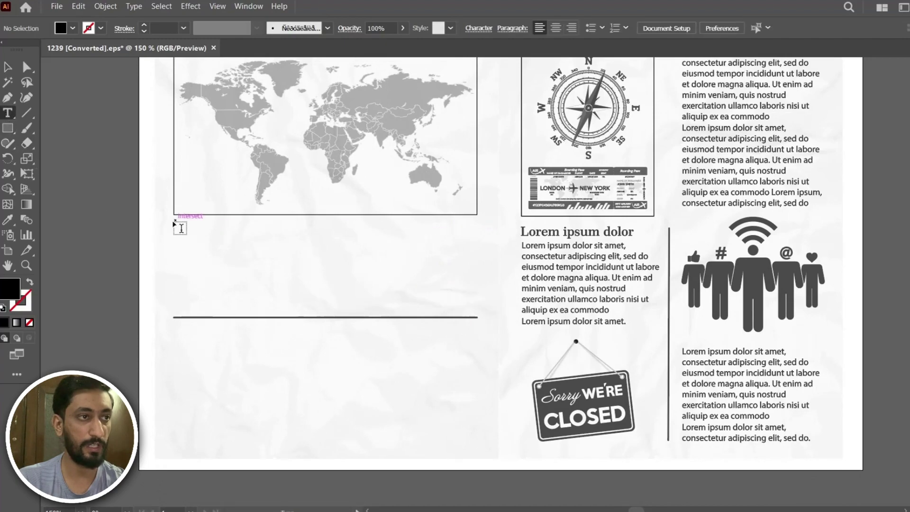
drag(175, 221, 482, 309)
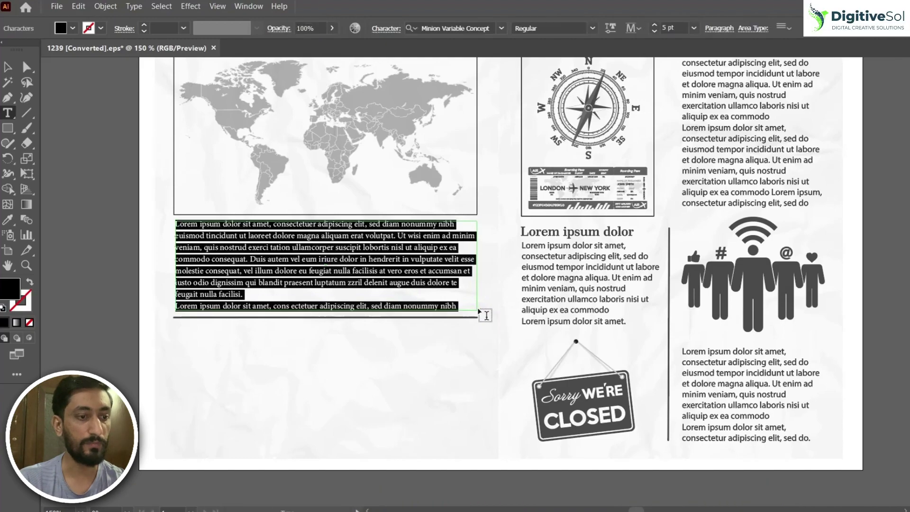
key(ctrl+v)
Set the pasted body text to 5 pt size with 6 pt leading
click(7, 67)
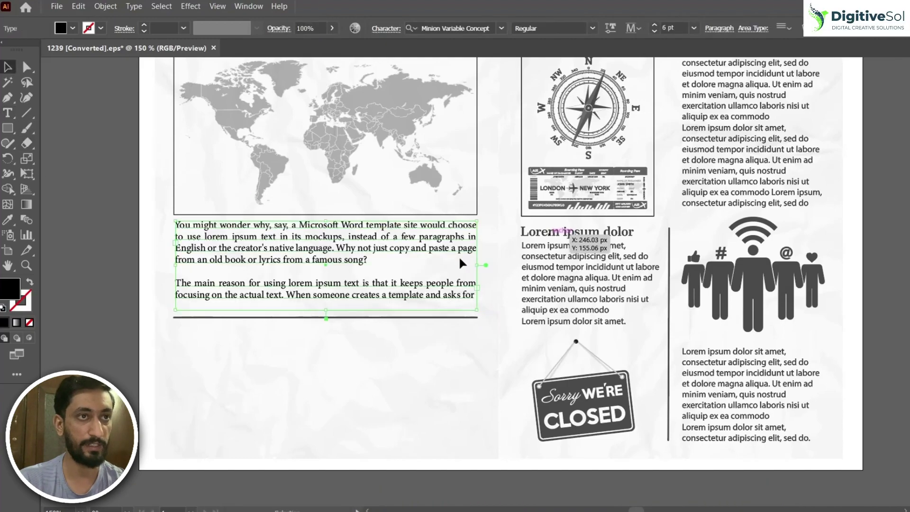
click(655, 31)
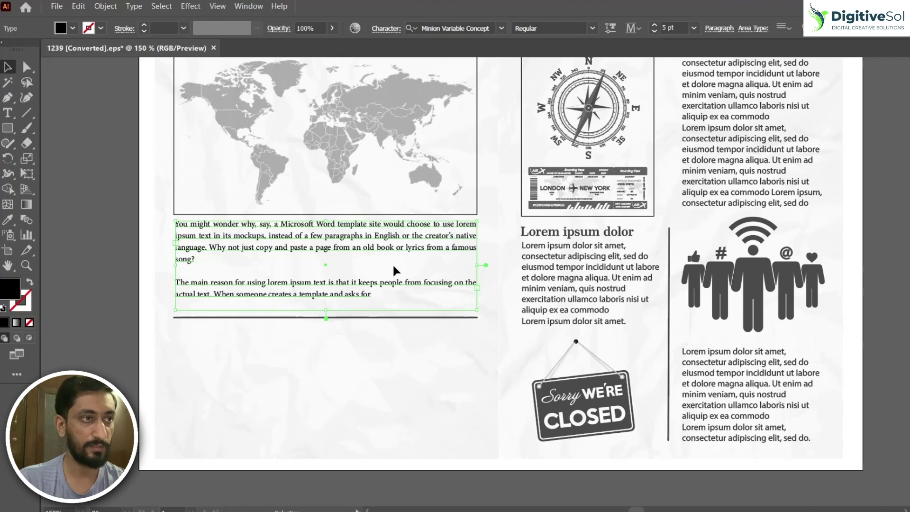
key(Down)
key(Down)
key(Down)
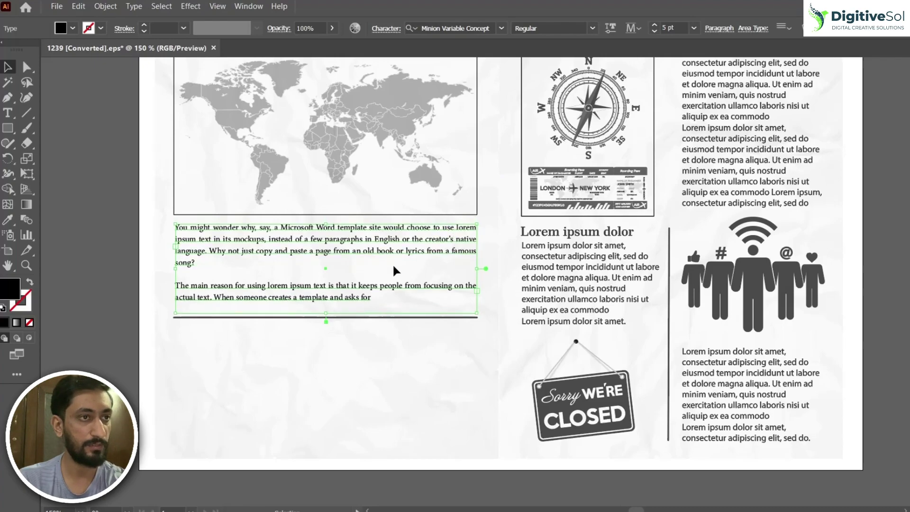
key(ctrl+t)
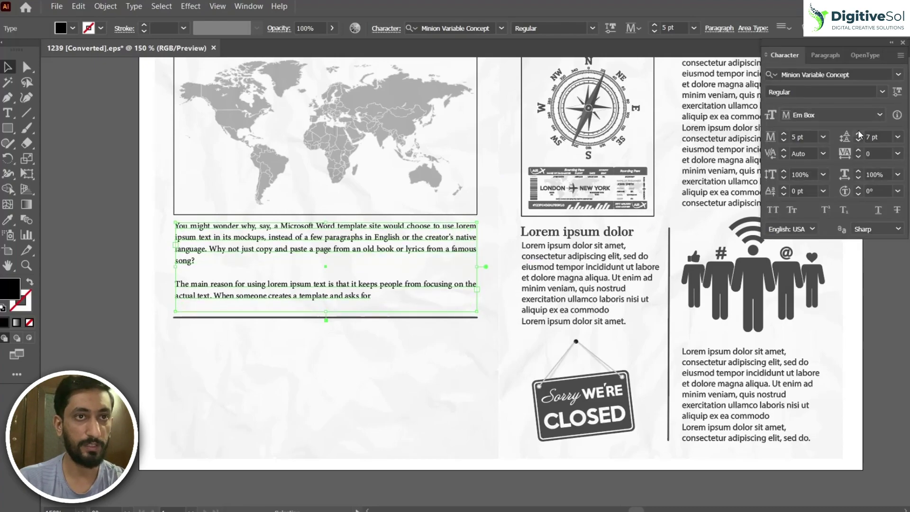
click(859, 141)
Move the body text frame slightly down beneath the map
click(363, 418)
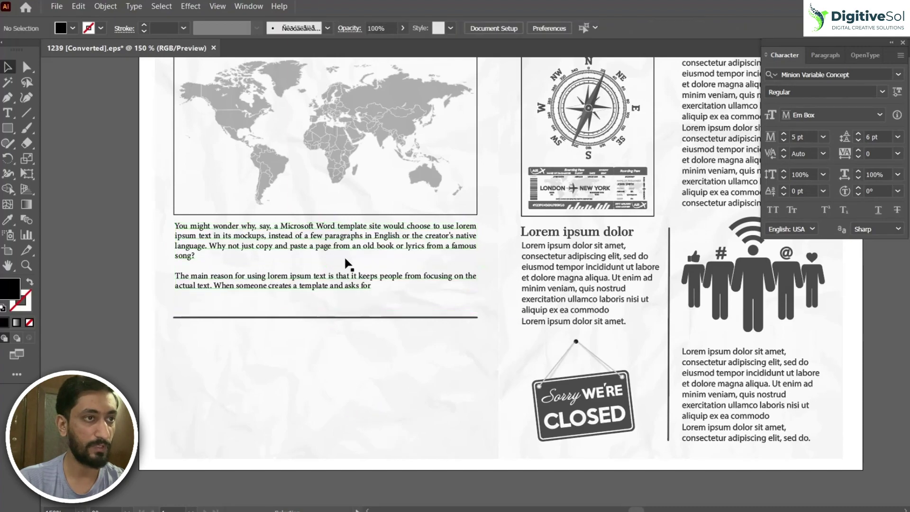
drag(364, 231, 366, 238)
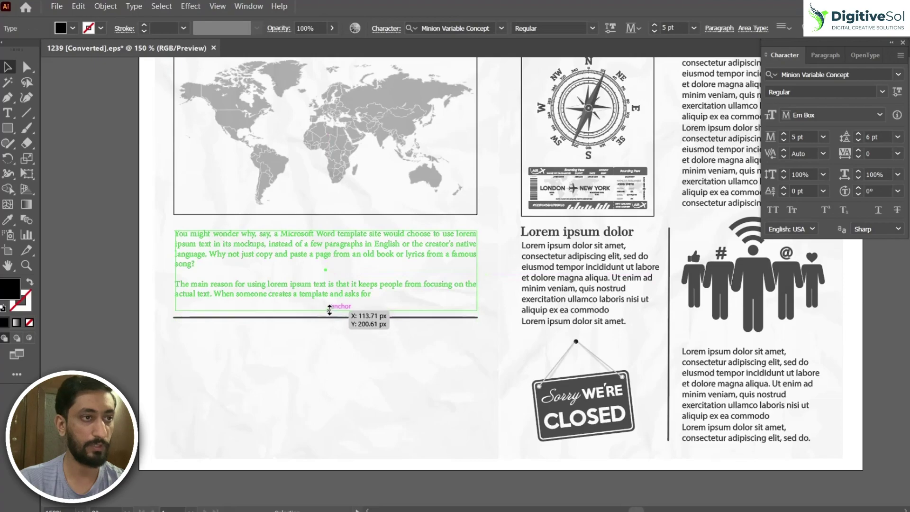
click(152, 244)
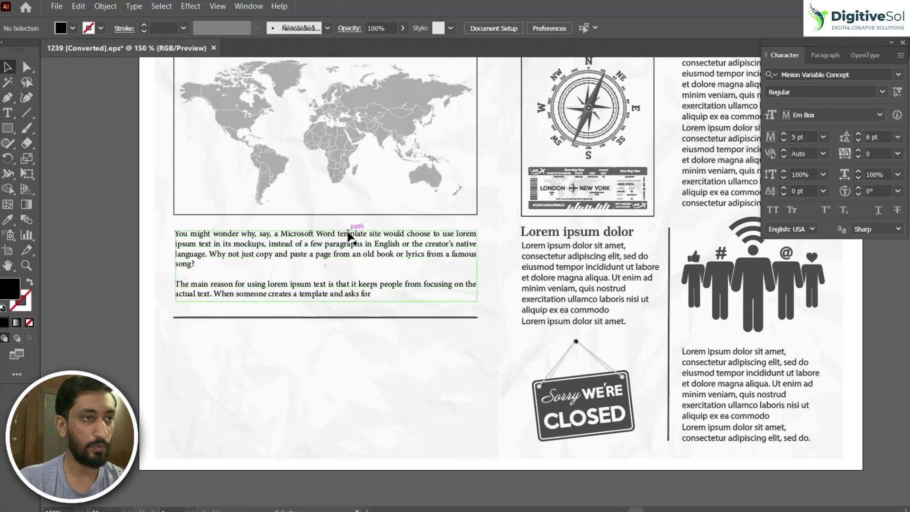
click(381, 249)
Place a copy of the text below the rule and shrink it into a narrow column
drag(347, 244, 347, 345)
drag(477, 407, 278, 441)
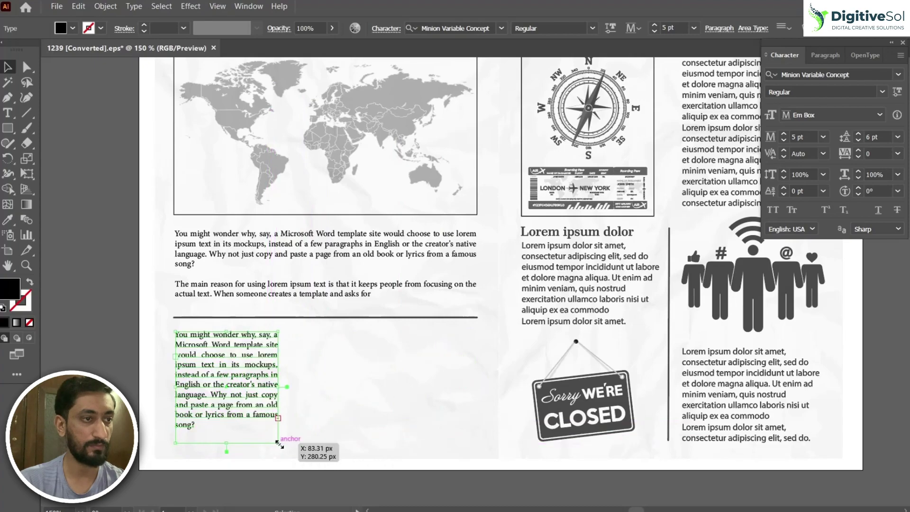
click(303, 437)
key(t)
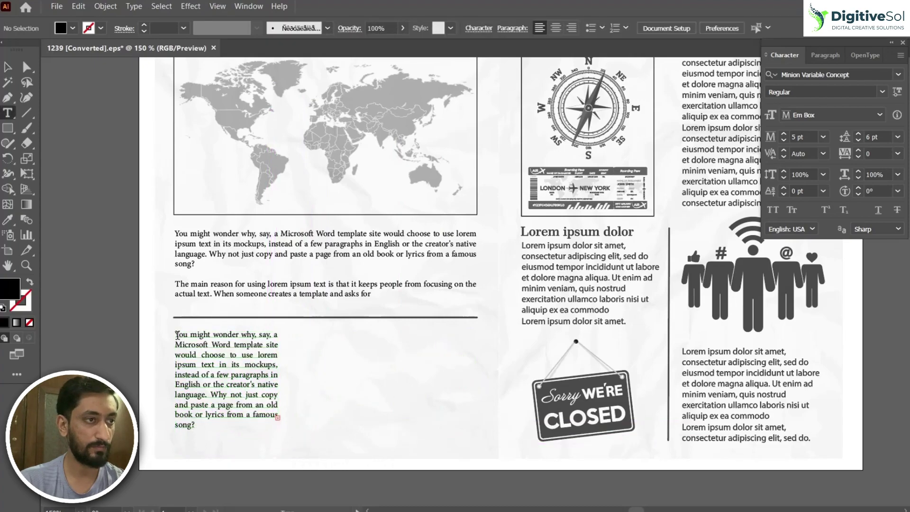
drag(177, 335, 209, 441)
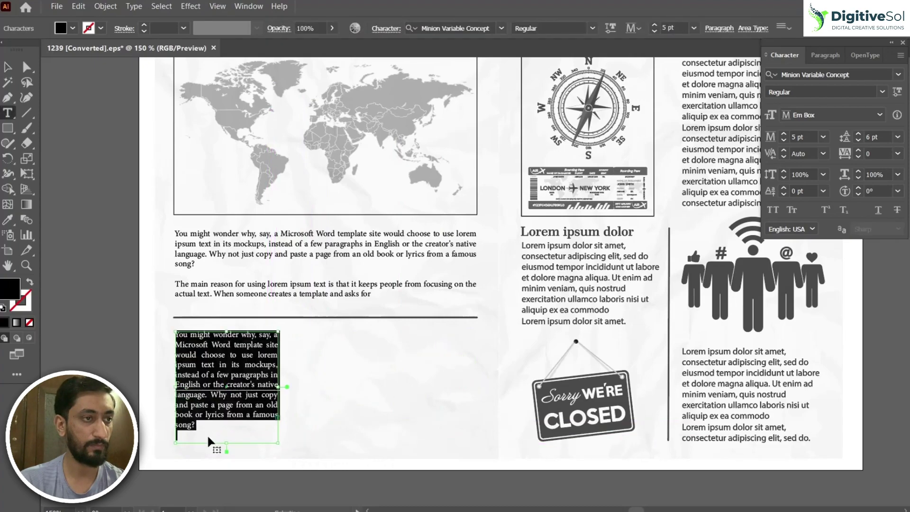
click(208, 441)
Duplicate the narrow column twice to the right to make three columns
click(8, 67)
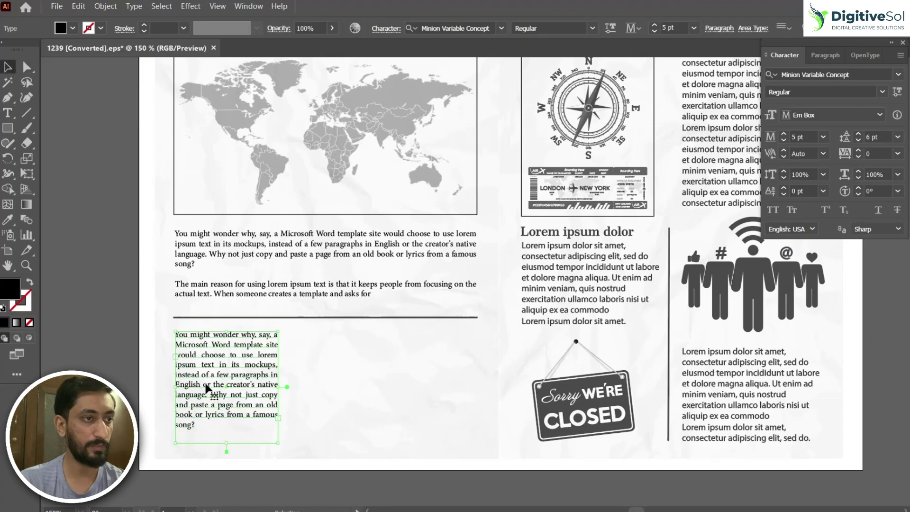
drag(207, 386, 321, 387)
key(ctrl+d)
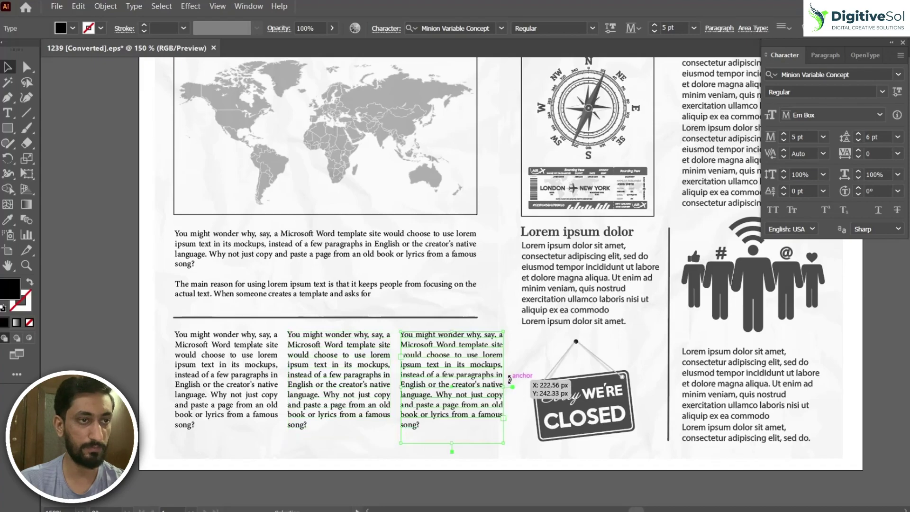
drag(506, 386, 483, 386)
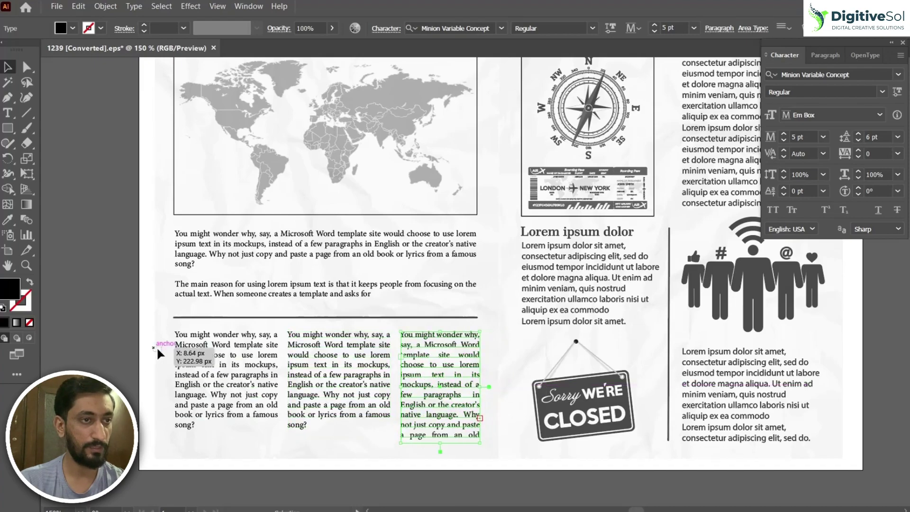
Left-align the text in all three columns and adjust the middle column's width
drag(158, 354, 474, 408)
click(717, 29)
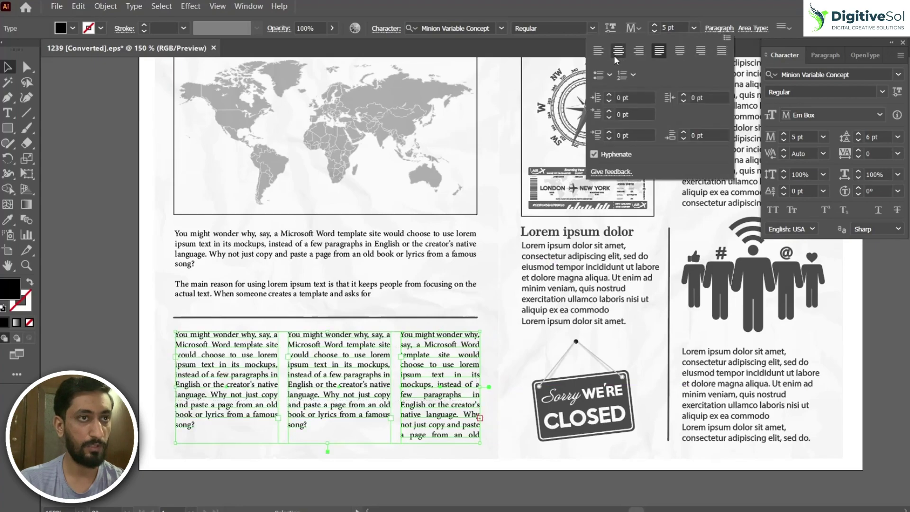
click(599, 50)
click(501, 362)
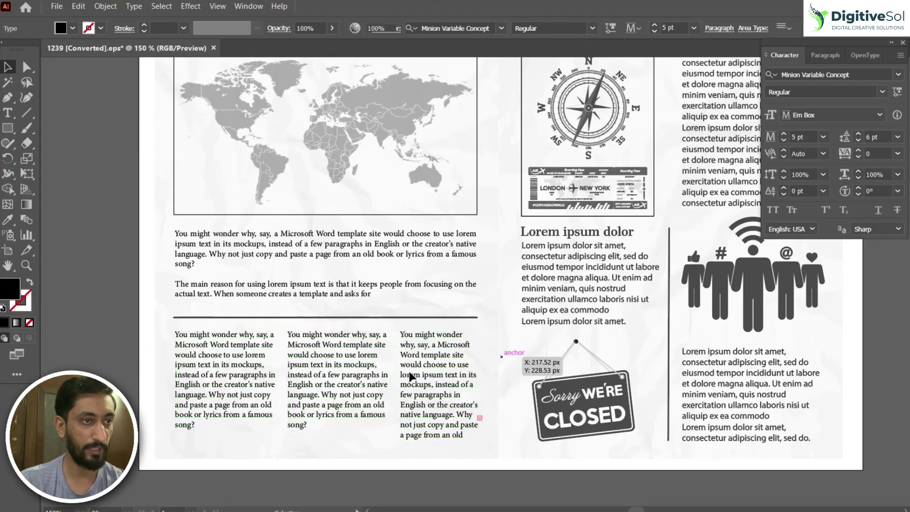
click(382, 380)
mouse_move(385, 387)
mouse_down()
mouse_move(441, 386)
mouse_move(383, 387)
mouse_up()
Apply Horizontal Distribute Space in the Align panel to the three columns
click(493, 355)
mouse_move(493, 356)
mouse_down()
mouse_move(432, 406)
mouse_move(252, 405)
mouse_up()
drag(202, 434, 268, 387)
mouse_move(161, 353)
mouse_down()
mouse_move(227, 402)
mouse_move(493, 404)
mouse_up()
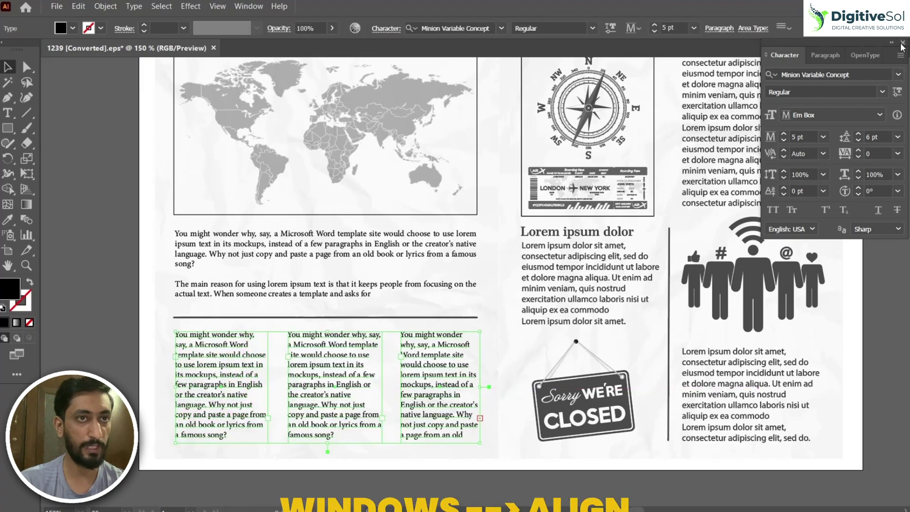
key(ctrl+t)
click(248, 6)
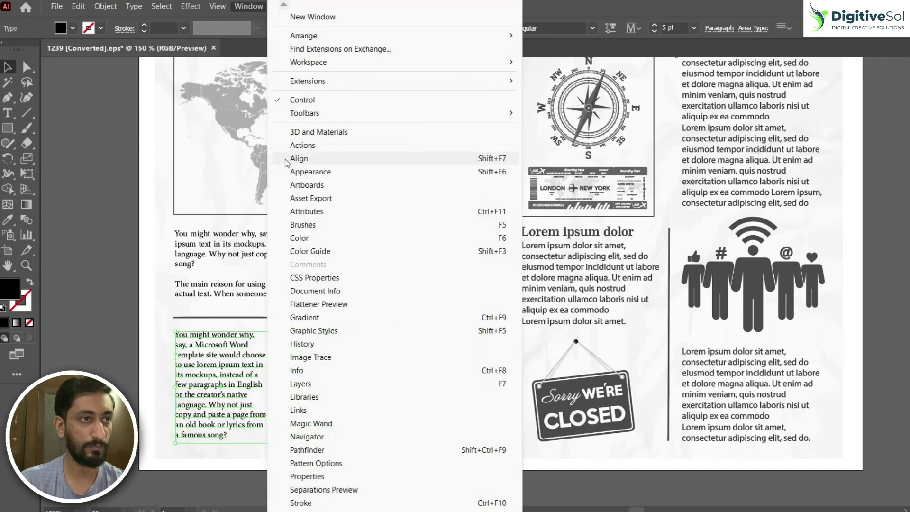
click(304, 158)
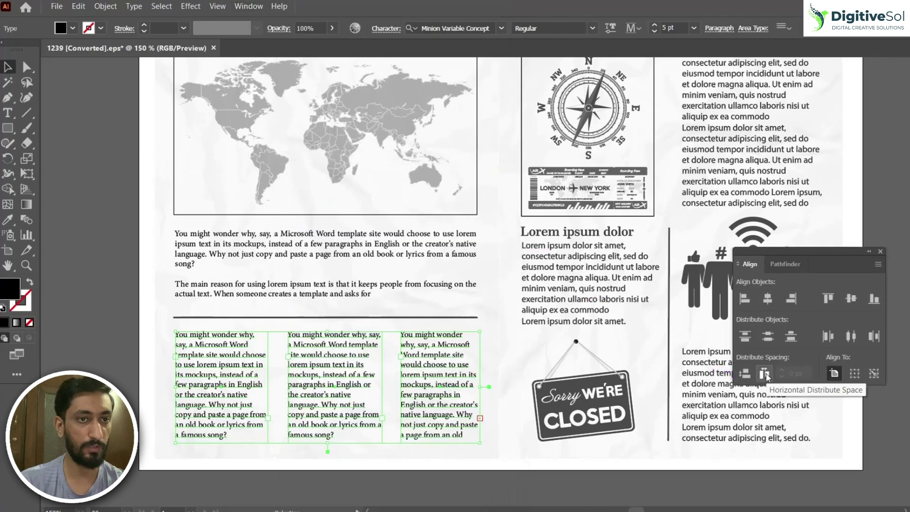
click(765, 374)
Widen the third column slightly by dragging its left edge left
click(468, 462)
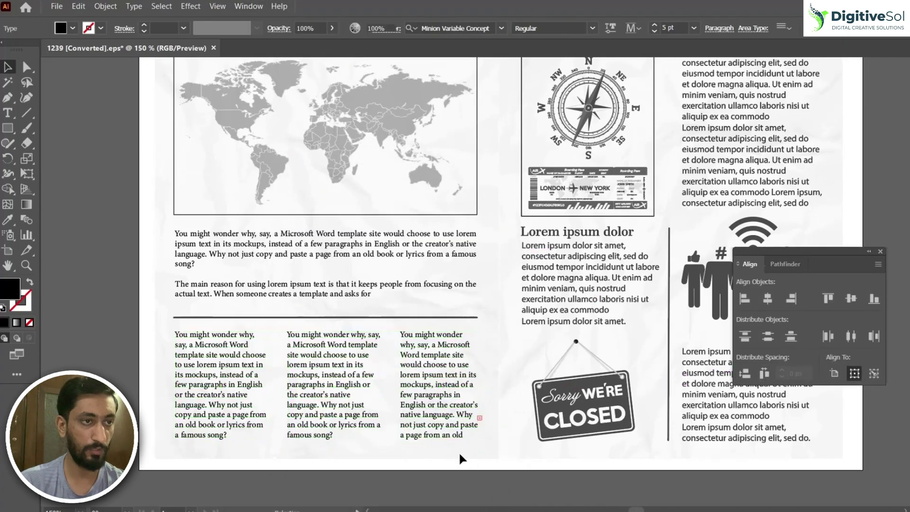
click(448, 420)
drag(402, 388, 400, 389)
click(366, 431)
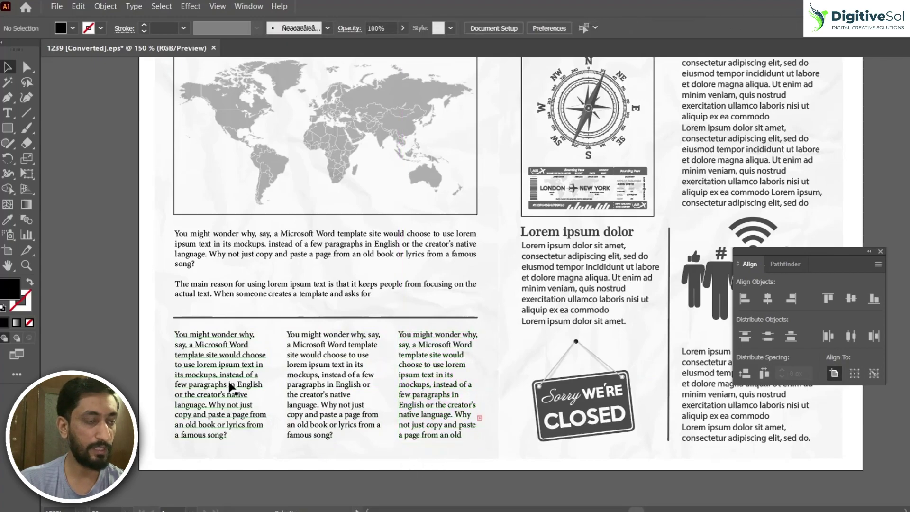
Delete the 'template' to 'native' passage in column one and the middle column's opening words
key(t)
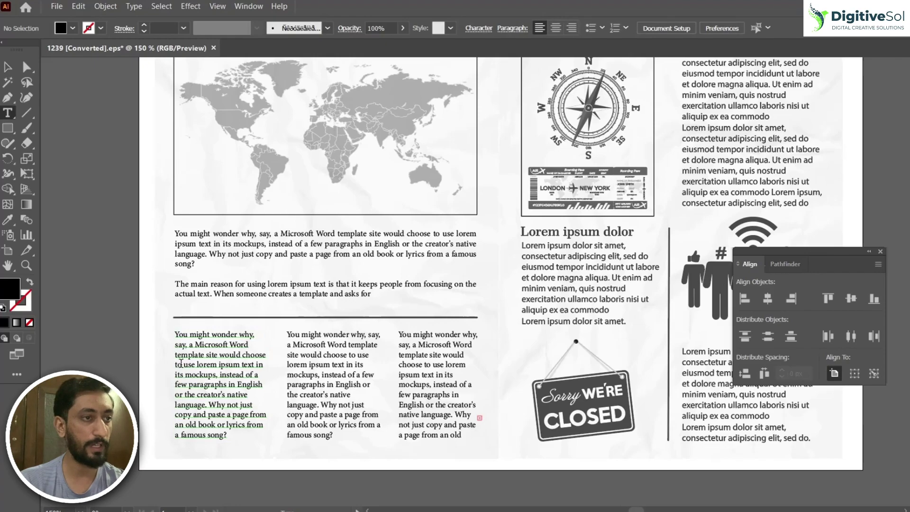
click(228, 399)
drag(248, 395, 172, 357)
key(BackSpace)
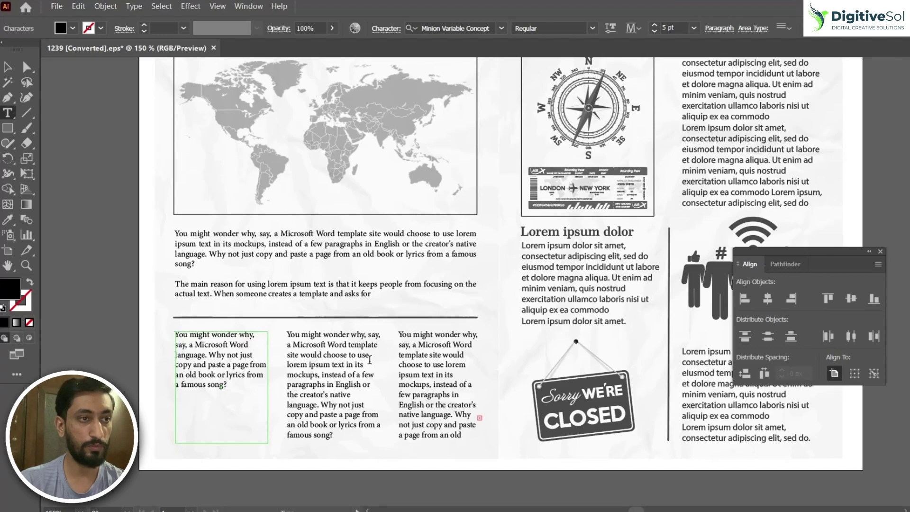
drag(371, 357, 302, 338)
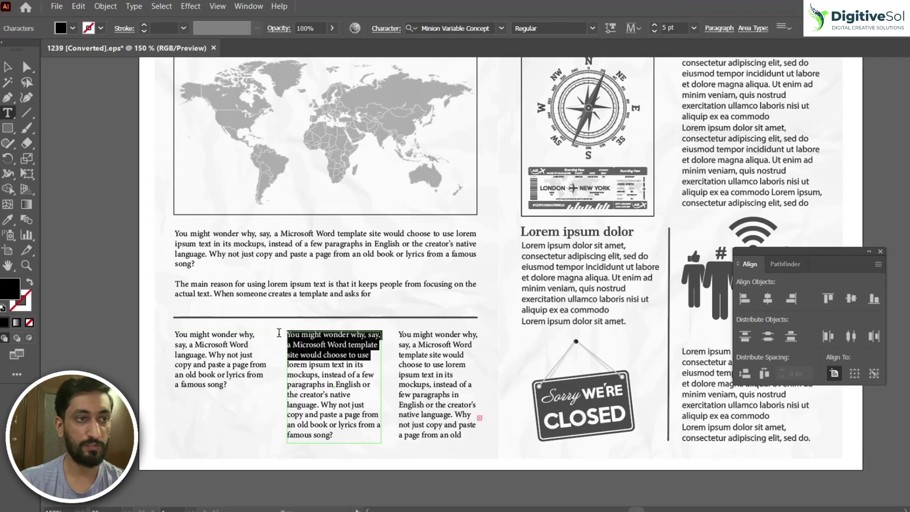
key(BackSpace)
Paste the opening sentence as a new paragraph ending column one; highlight three browser article paragraphs
click(246, 388)
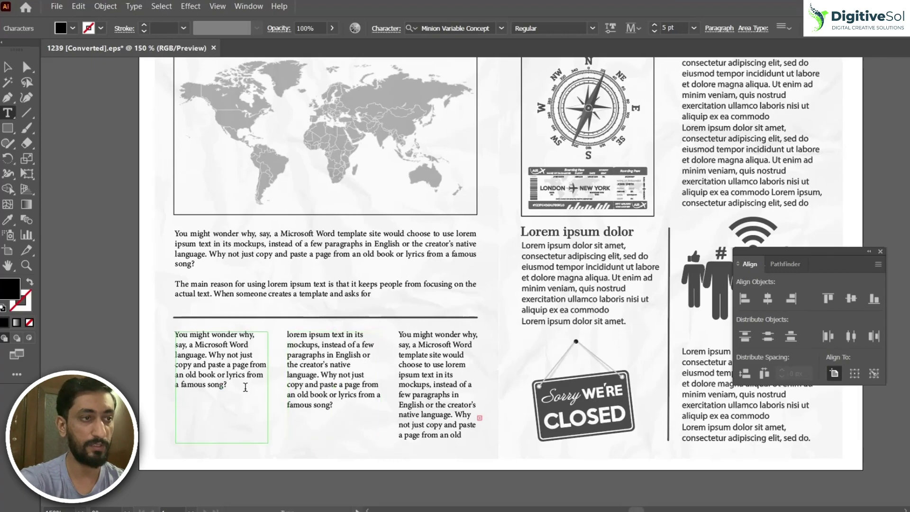
key(Return)
text(You might wonder why, say, a Microsoft Word template site would choose to use)
click(319, 400)
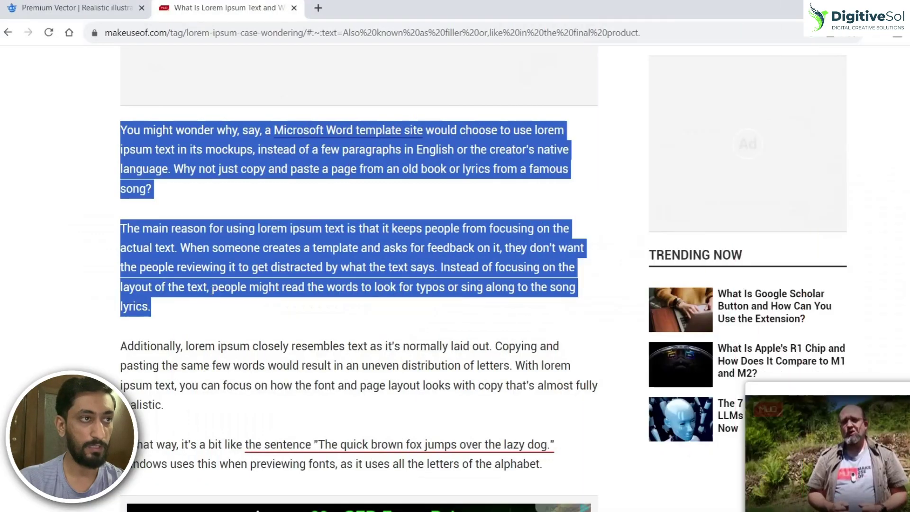
click(151, 147)
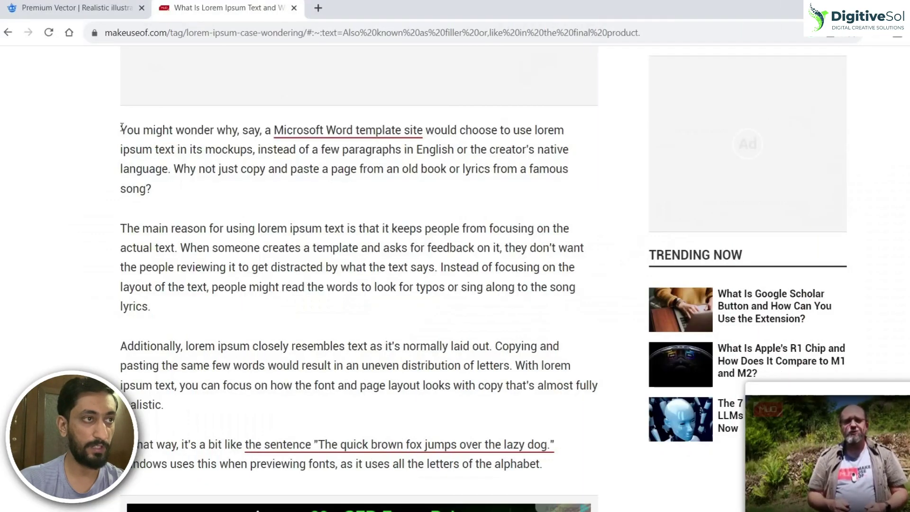
drag(120, 129, 188, 410)
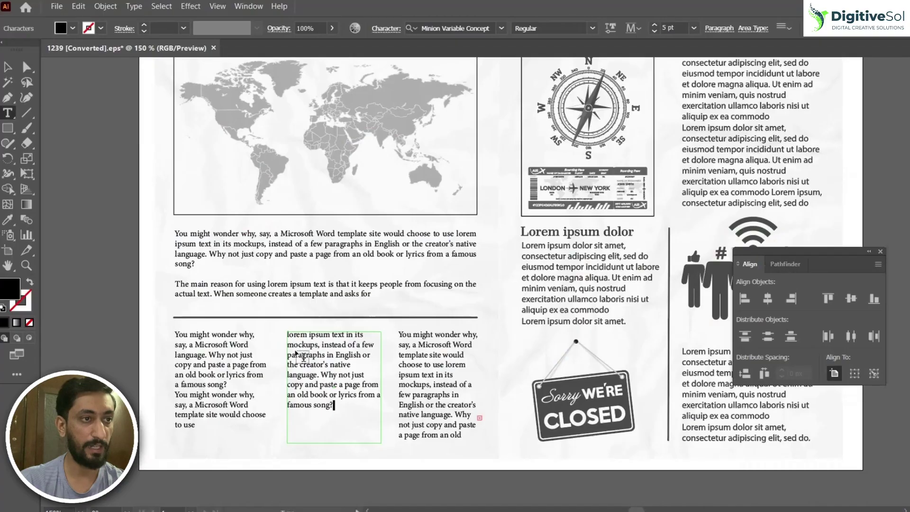
Select all and delete the text in the middle and right columns
click(221, 369)
click(444, 354)
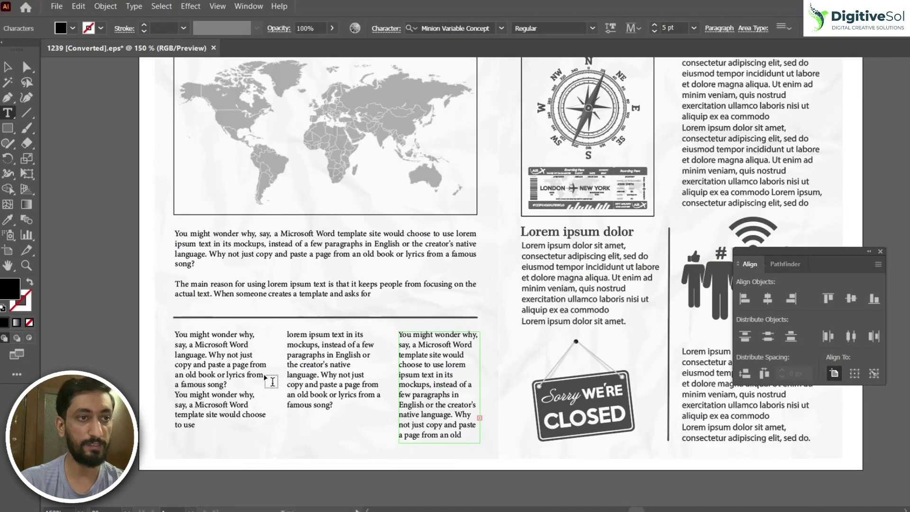
click(225, 363)
click(7, 67)
shift+click(304, 359)
double_click(304, 359)
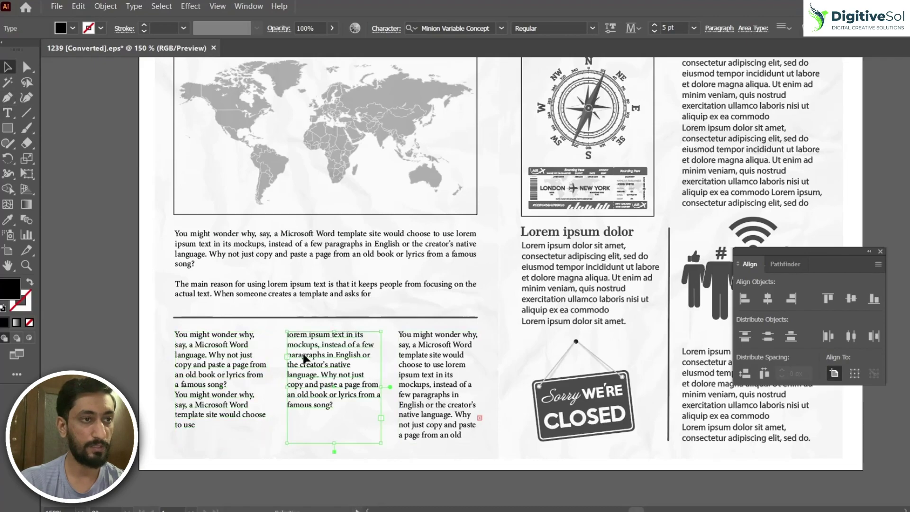
key(ctrl+a)
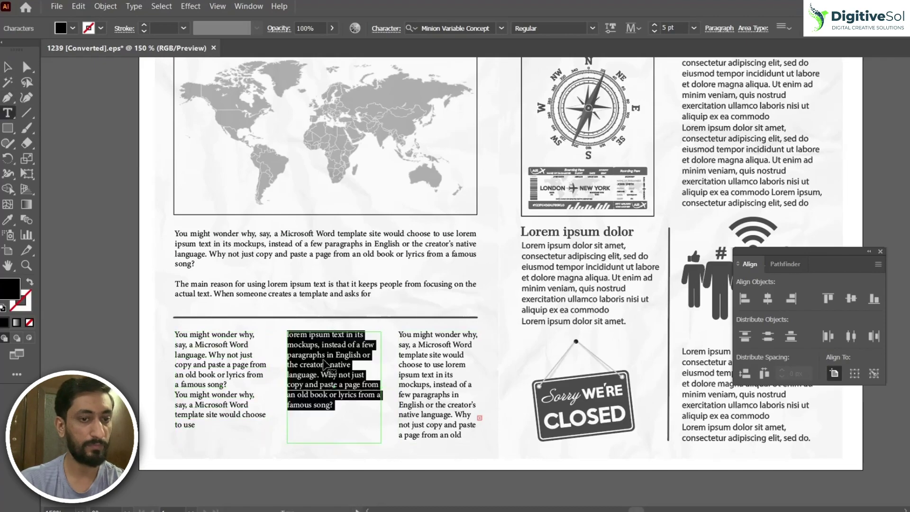
key(Delete)
click(439, 378)
key(ctrl+a)
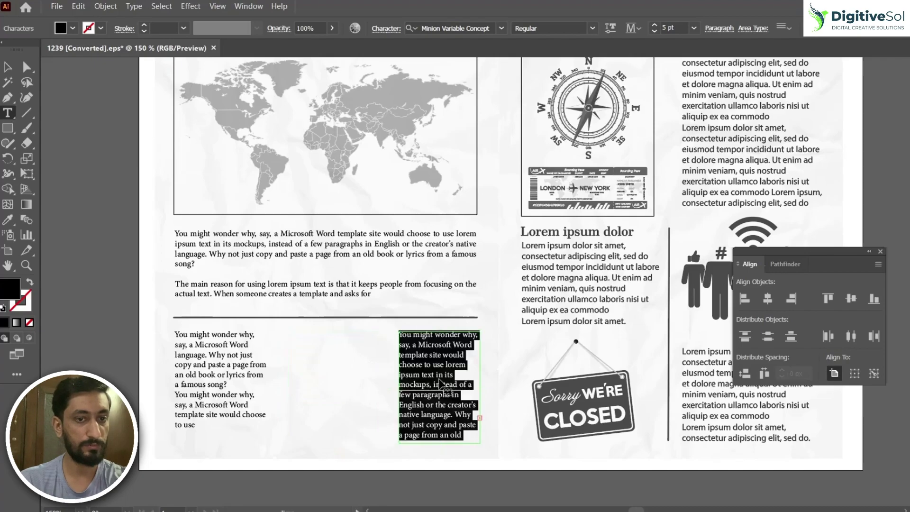
key(Delete)
Undo the stray Lorem ipsum placeholder and justify the first column's paragraph
click(8, 67)
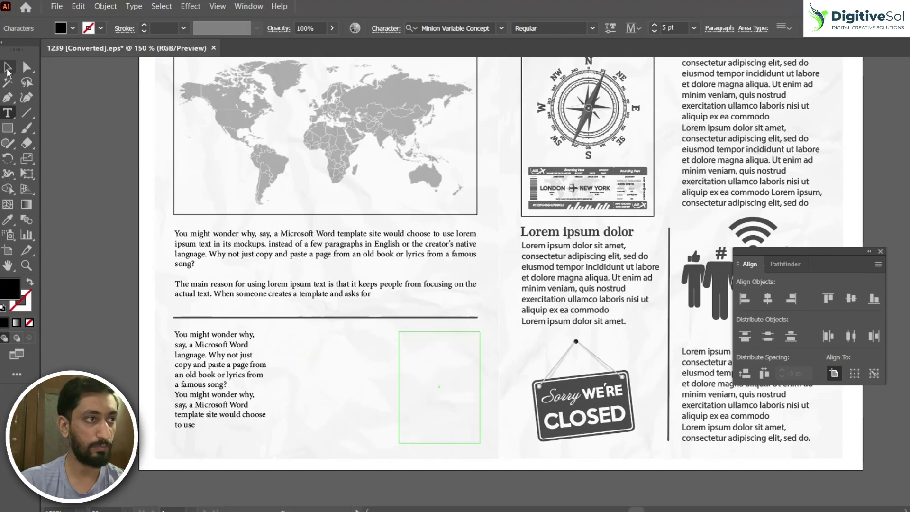
click(324, 346)
click(214, 352)
key(t)
click(213, 351)
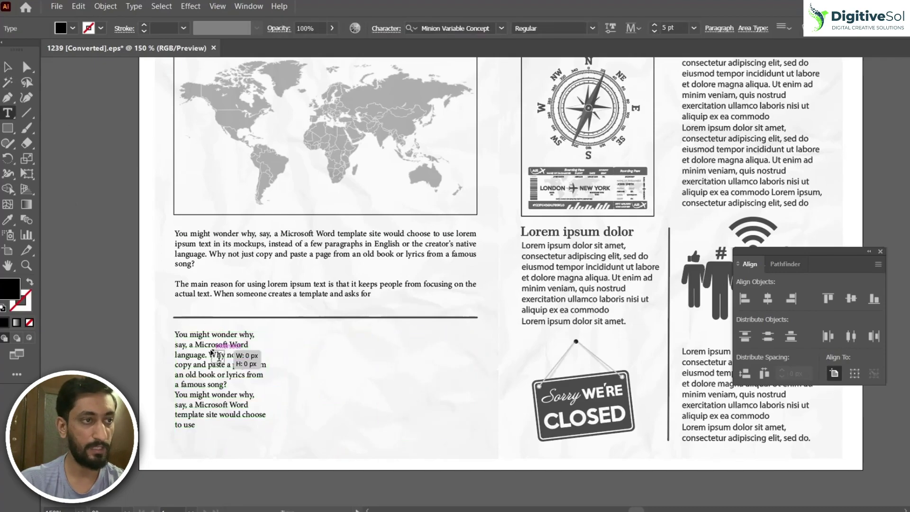
key(ctrl+z)
key(ctrl+z)
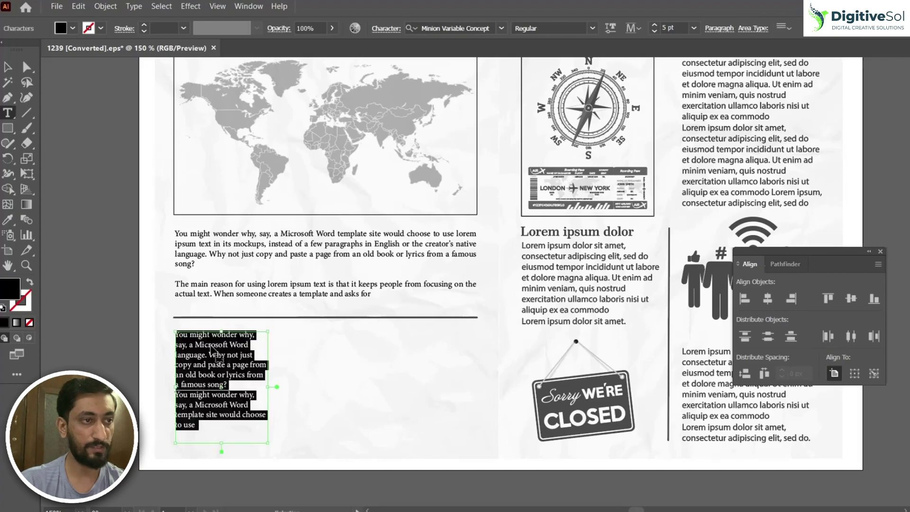
key(ctrl+z)
key(ctrl+a)
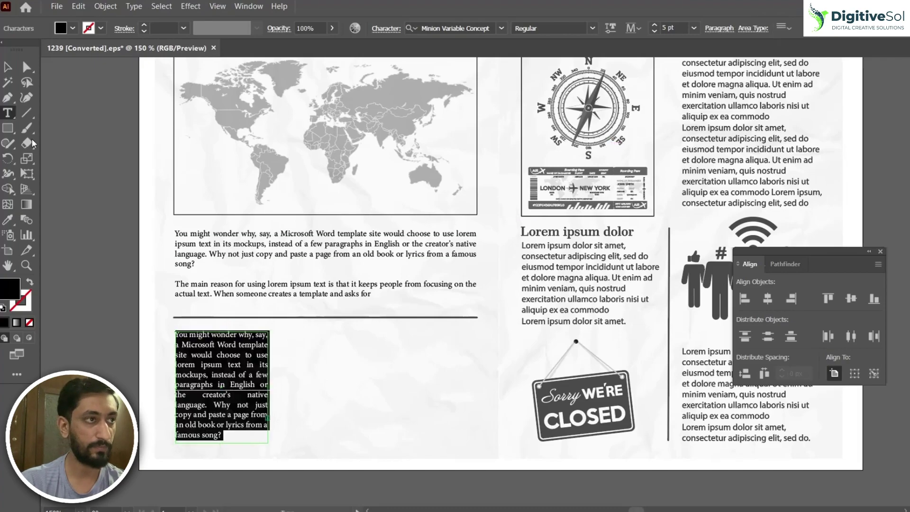
key(Escape)
key(ctrl+plus)
key(ctrl+plus)
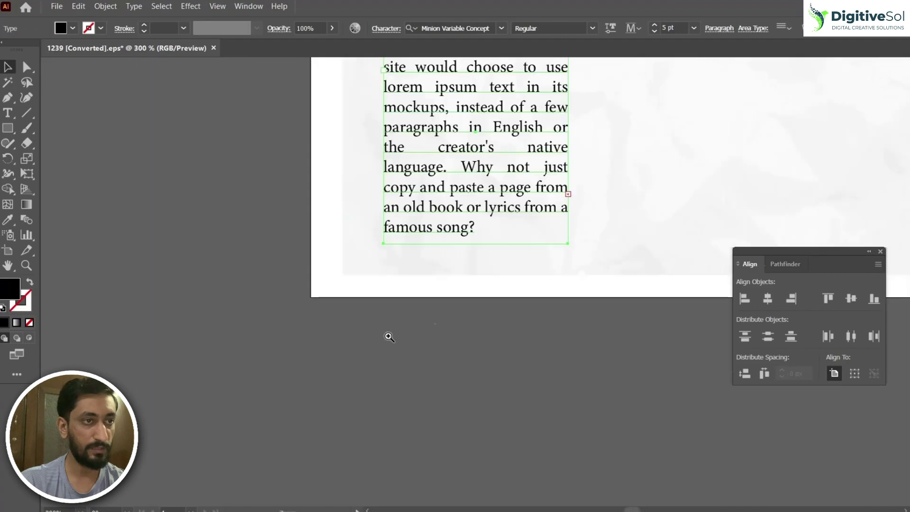
click(542, 302)
drag(543, 302, 382, 372)
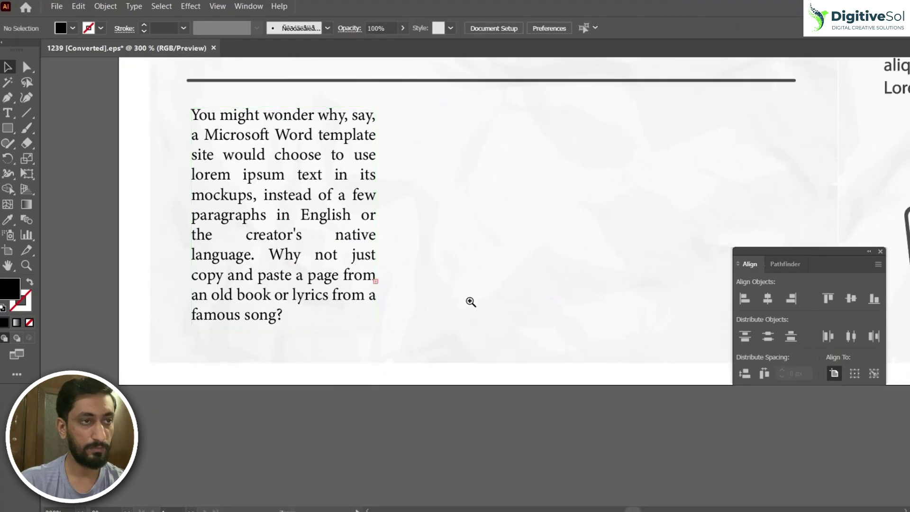
key(ctrl+plus)
key(ctrl+plus)
key(ctrl+plus)
key(ctrl+plus)
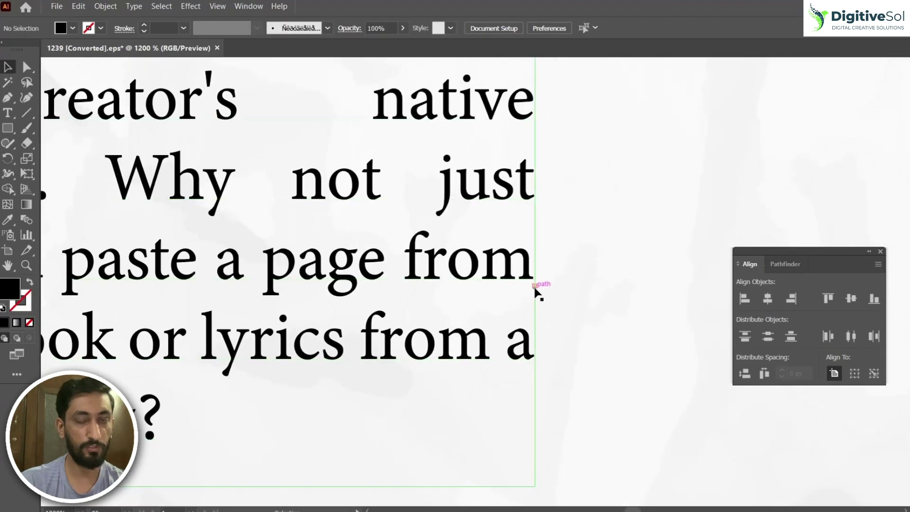
key(ctrl+minus)
key(ctrl+minus)
key(ctrl+minus)
key(ctrl+minus)
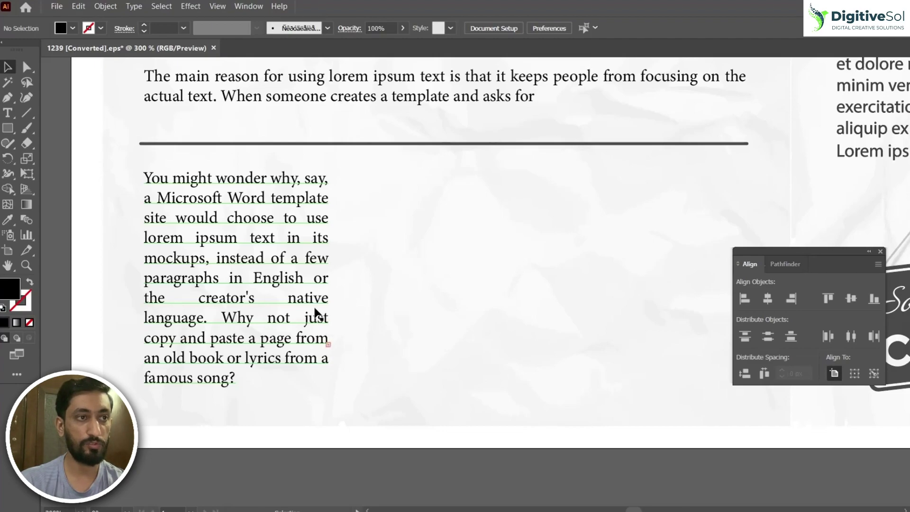
alt+click(528, 333)
Thread the first column's overflow into a new frame on its right, starting 'The main reason for using'
drag(277, 409, 355, 259)
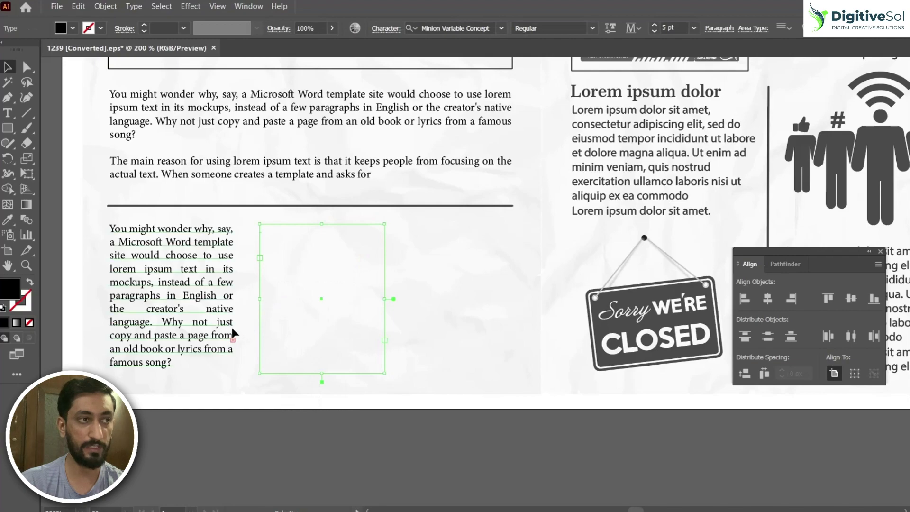
drag(153, 451, 189, 337)
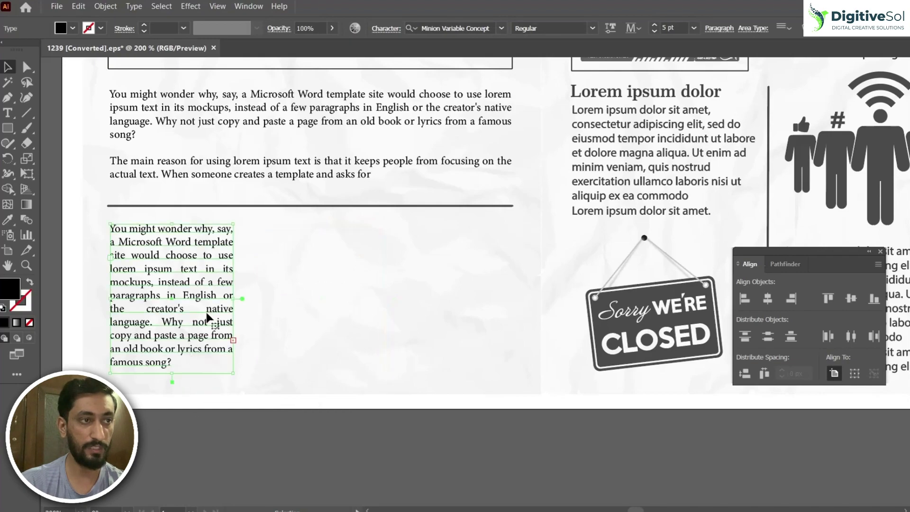
click(233, 339)
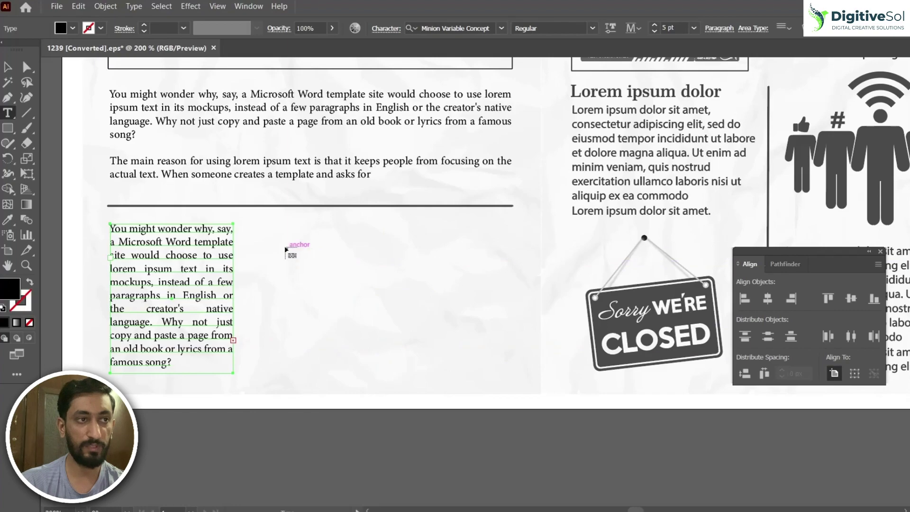
click(261, 225)
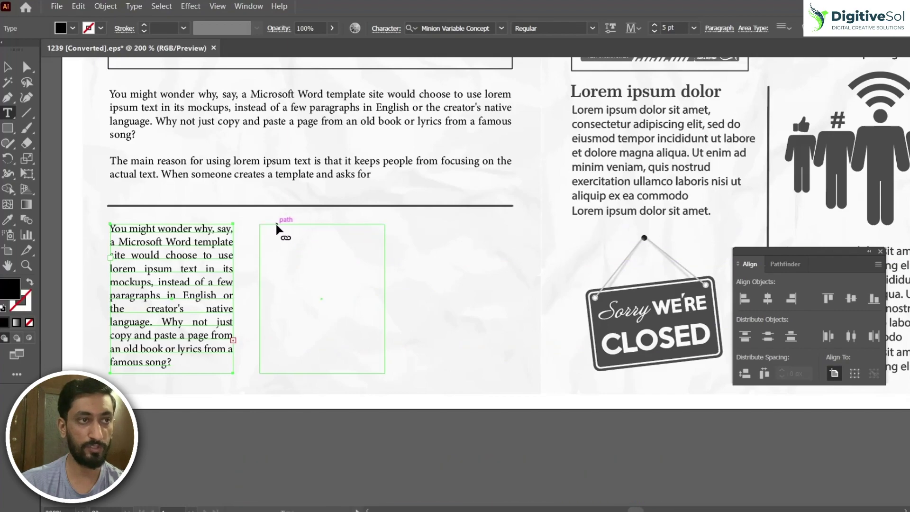
click(277, 229)
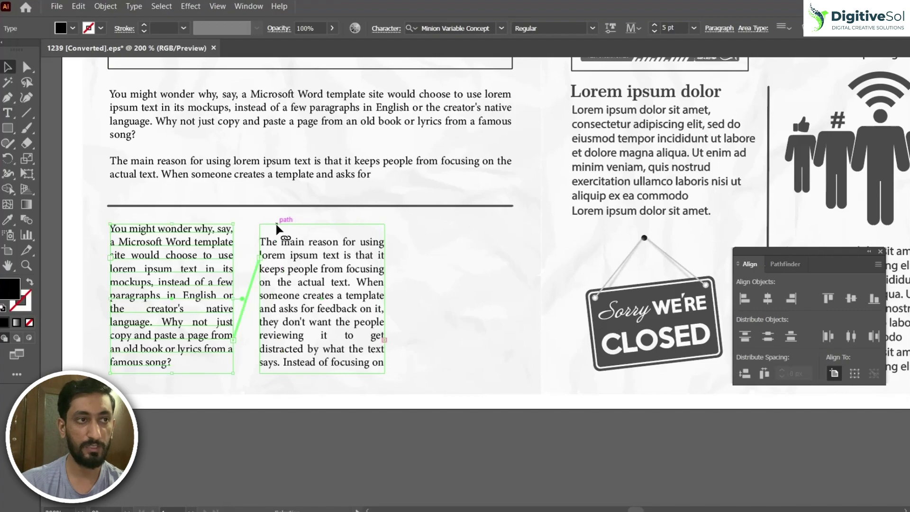
click(251, 428)
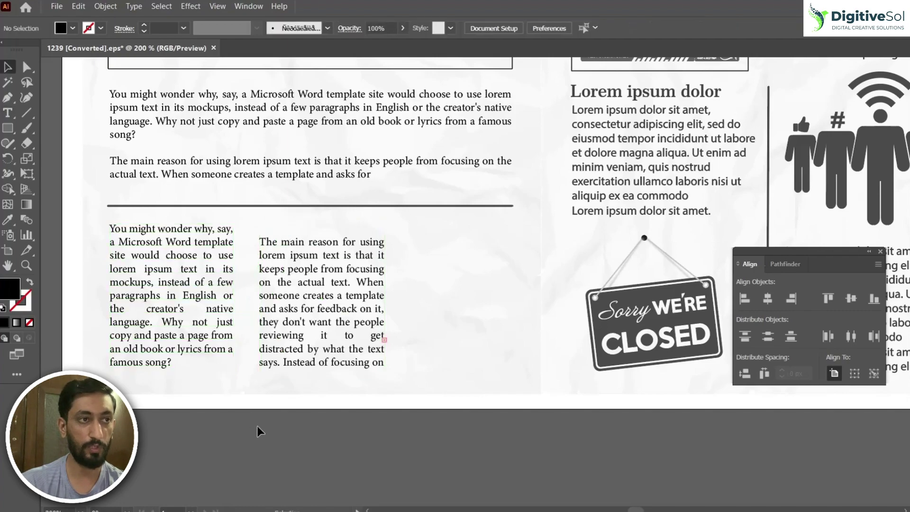
click(200, 280)
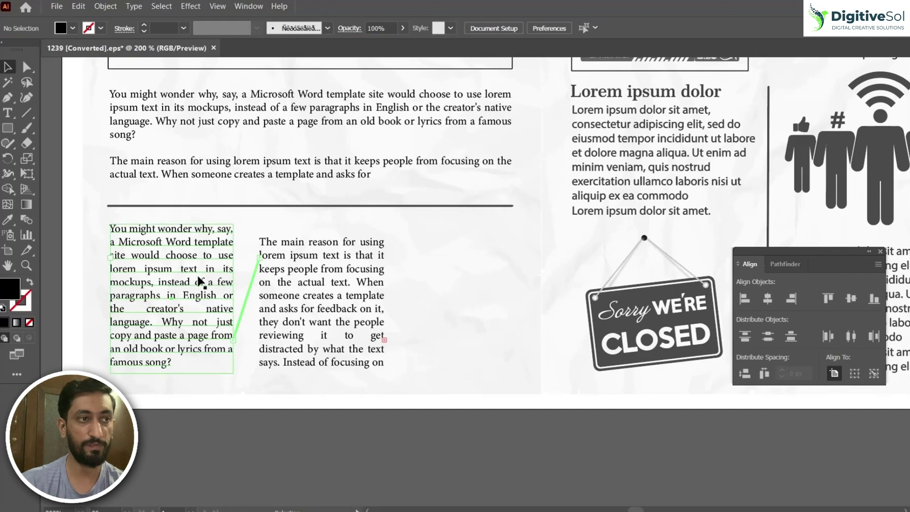
click(331, 277)
click(338, 388)
click(350, 350)
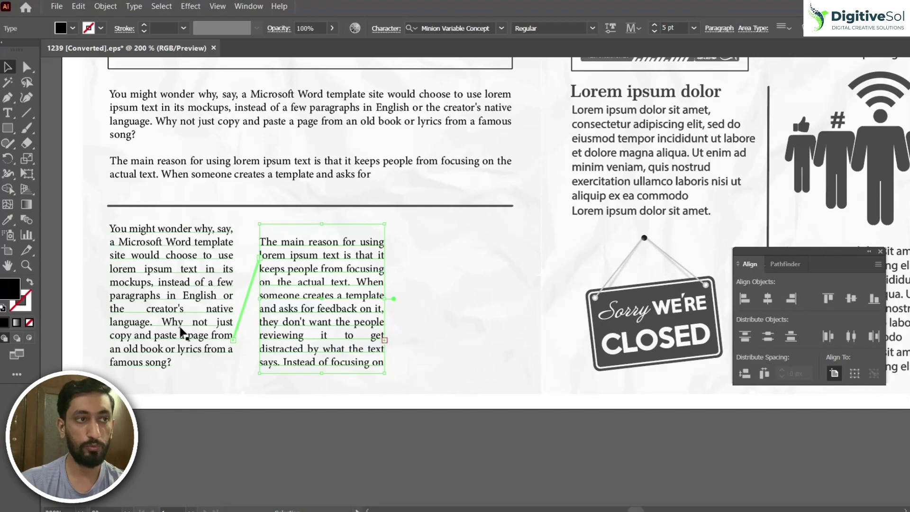
click(366, 426)
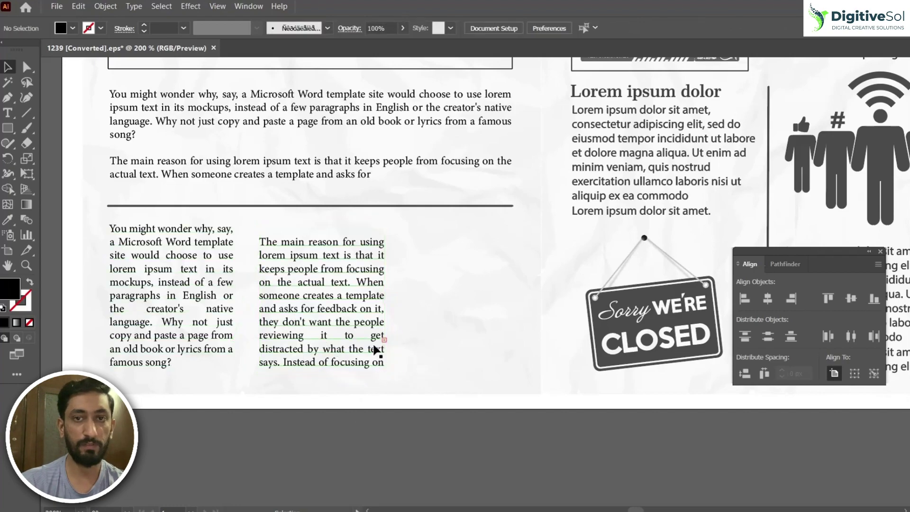
Thread the second column's overflow into the empty right frame, continuing from 'people might read the words'
click(363, 281)
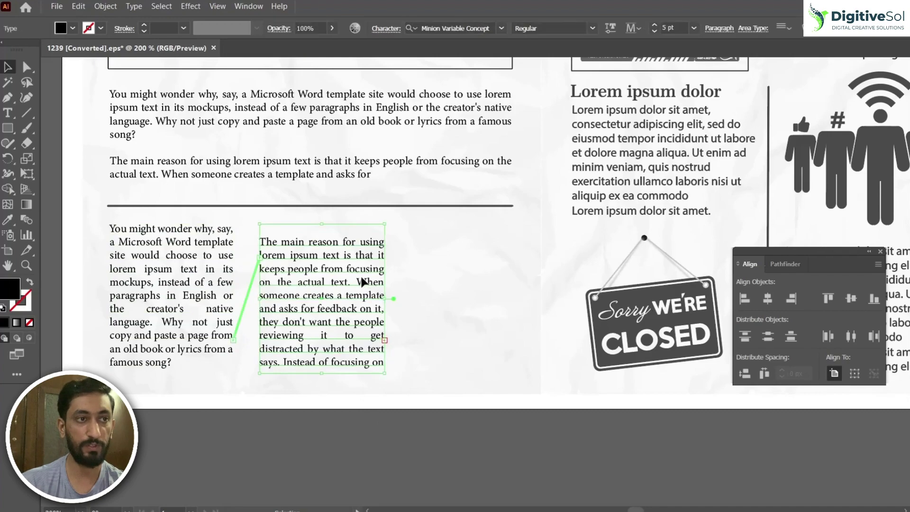
key(t)
click(385, 340)
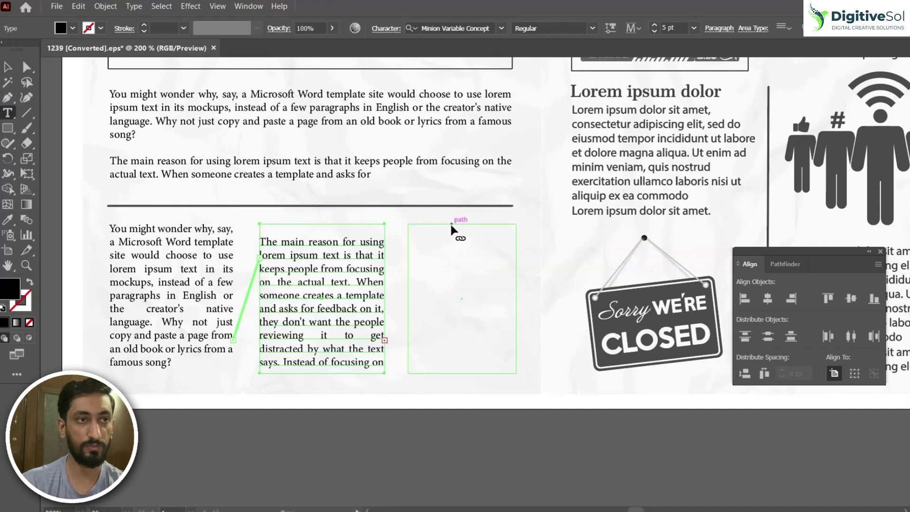
click(451, 229)
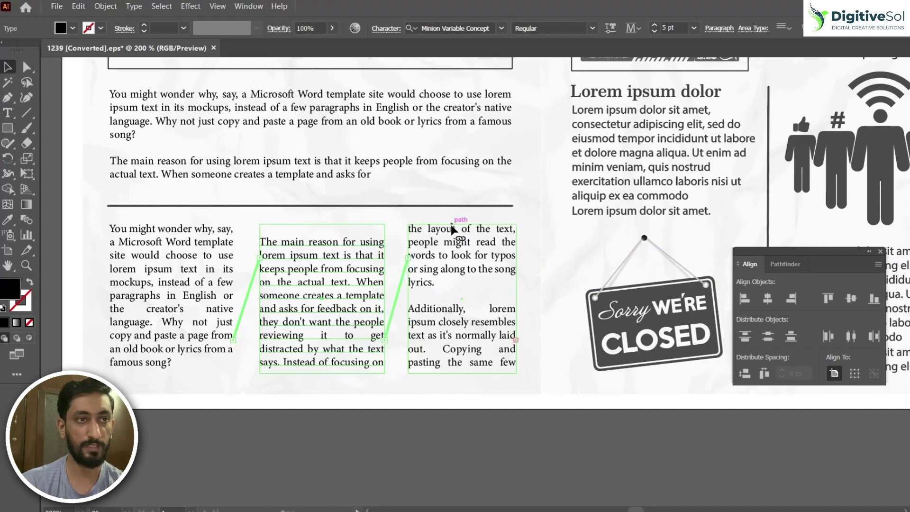
click(224, 417)
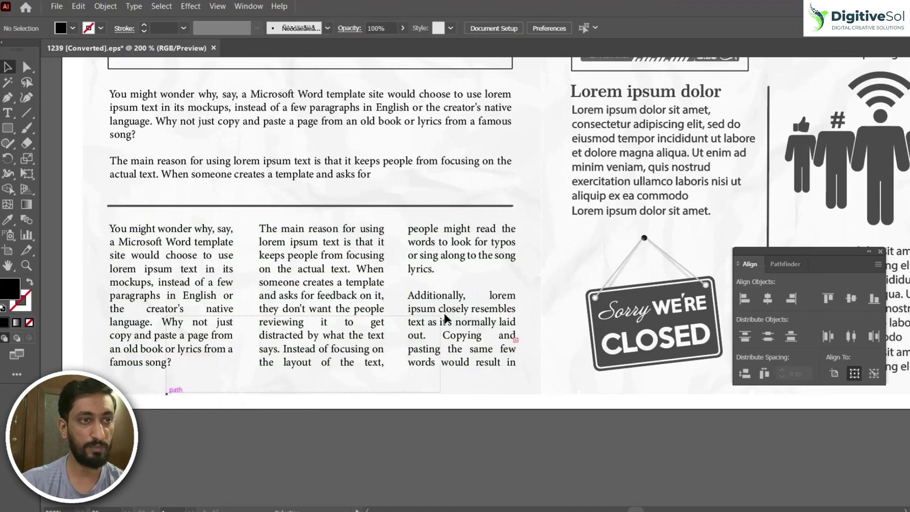
click(464, 313)
click(467, 418)
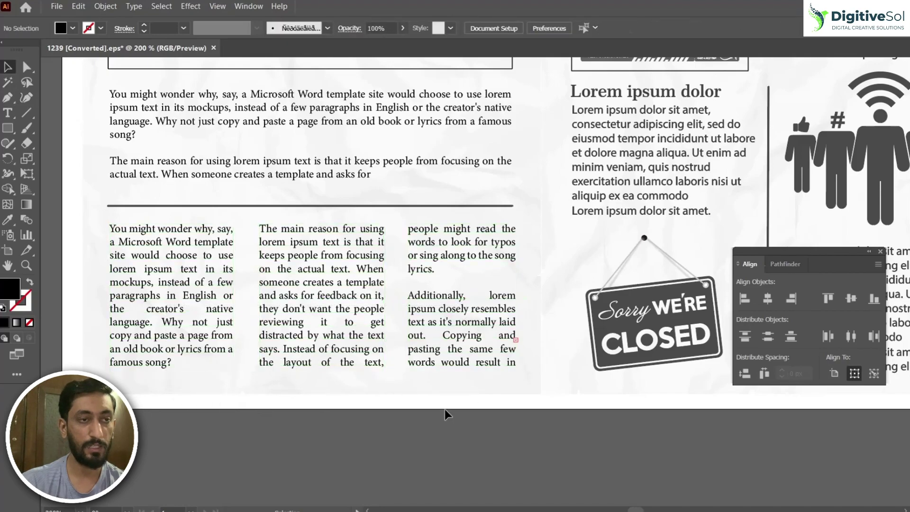
click(454, 342)
drag(444, 420, 170, 320)
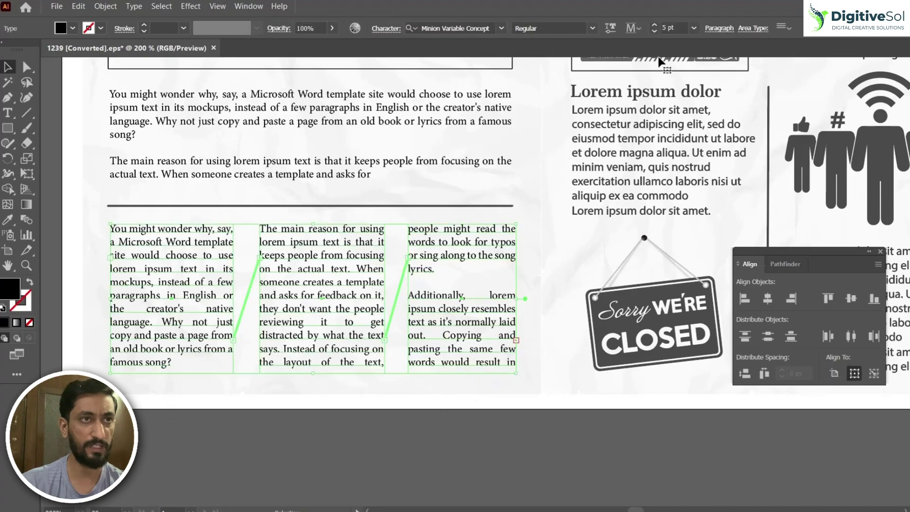
Step down the threaded text's font size so the copy ends 'that's almost fully realistic.'
click(656, 32)
click(459, 385)
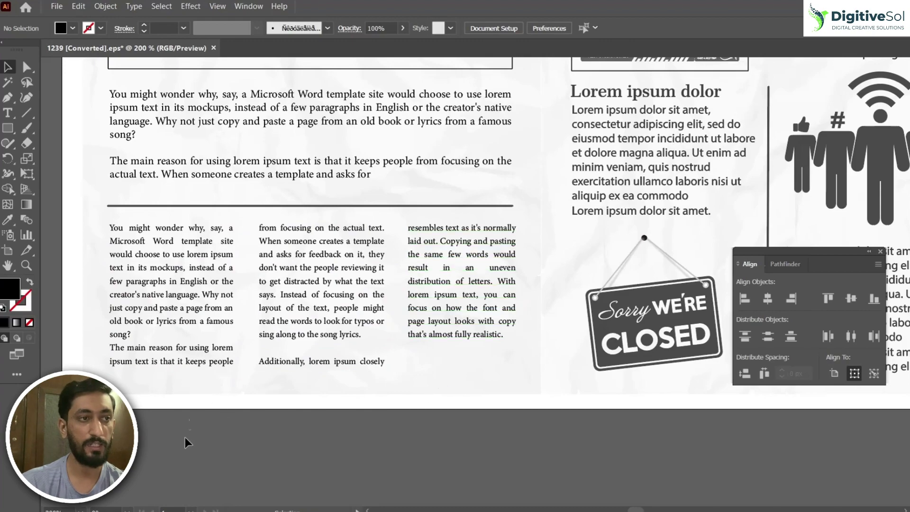
click(477, 290)
click(450, 416)
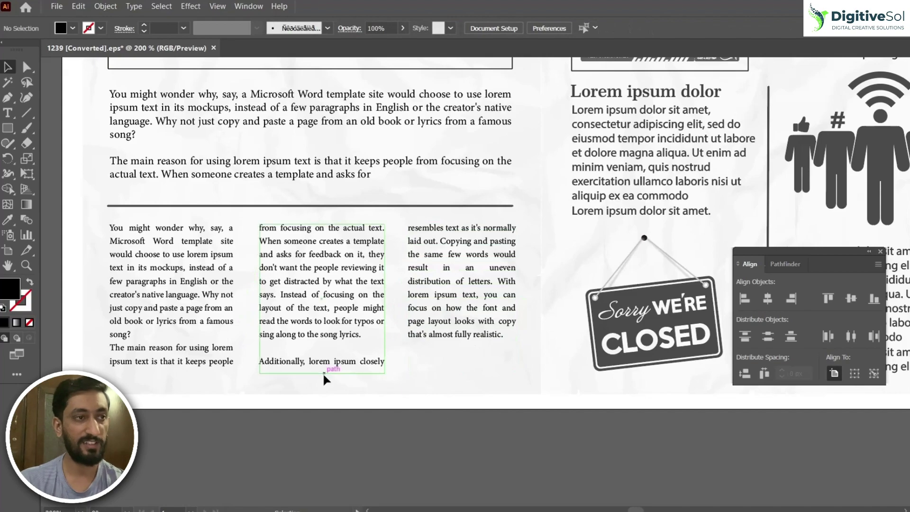
Replace the 'few paragraphs…famous song?' passage in column one with a blank line
click(136, 337)
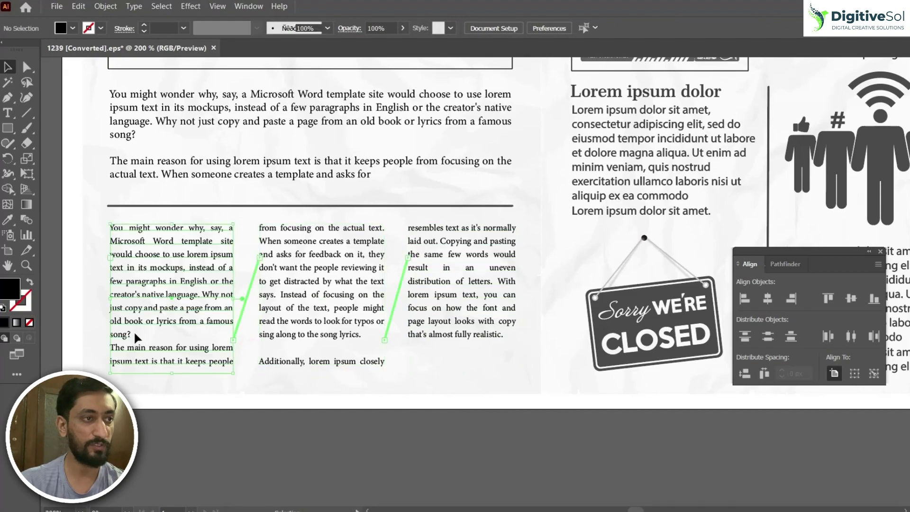
key(t)
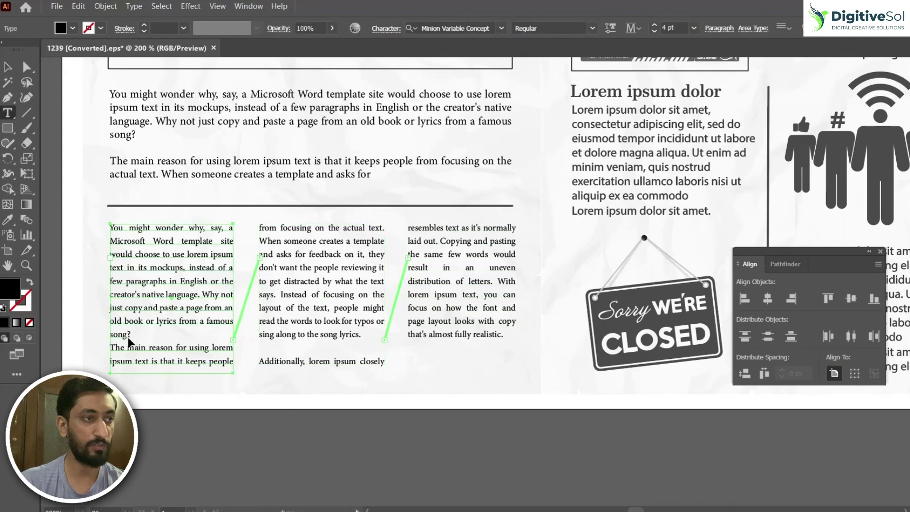
click(110, 280)
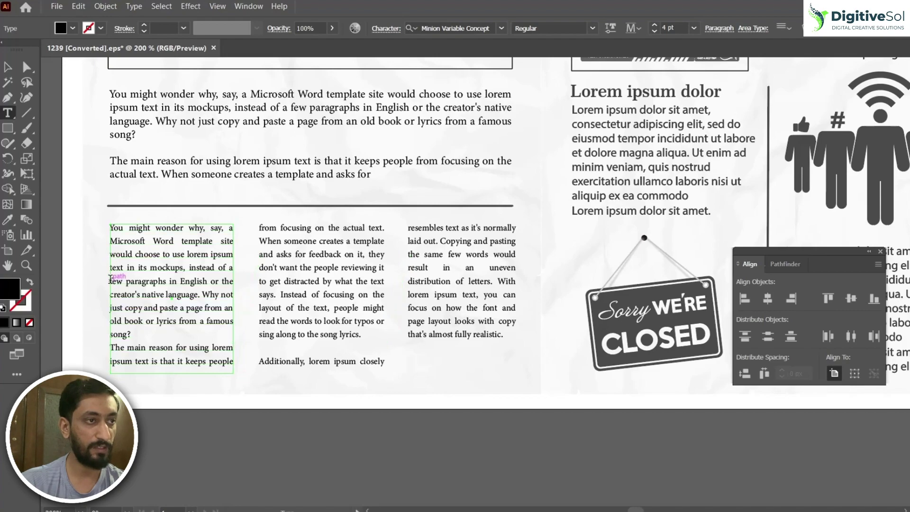
drag(110, 280, 143, 332)
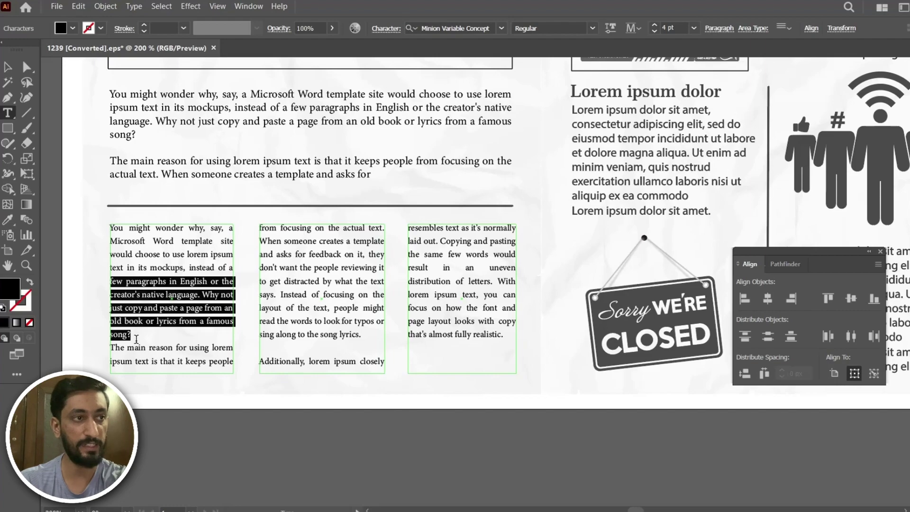
key(BackSpace)
key(Return)
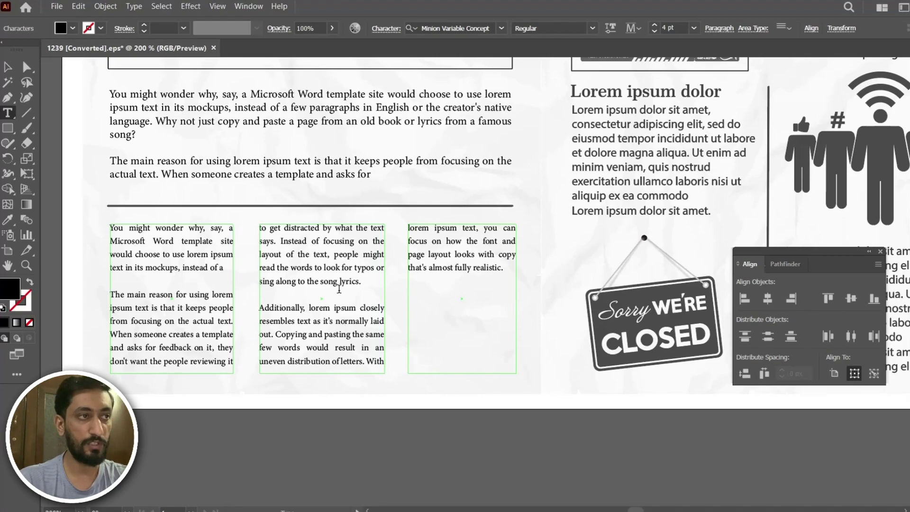
click(8, 68)
click(192, 408)
click(173, 320)
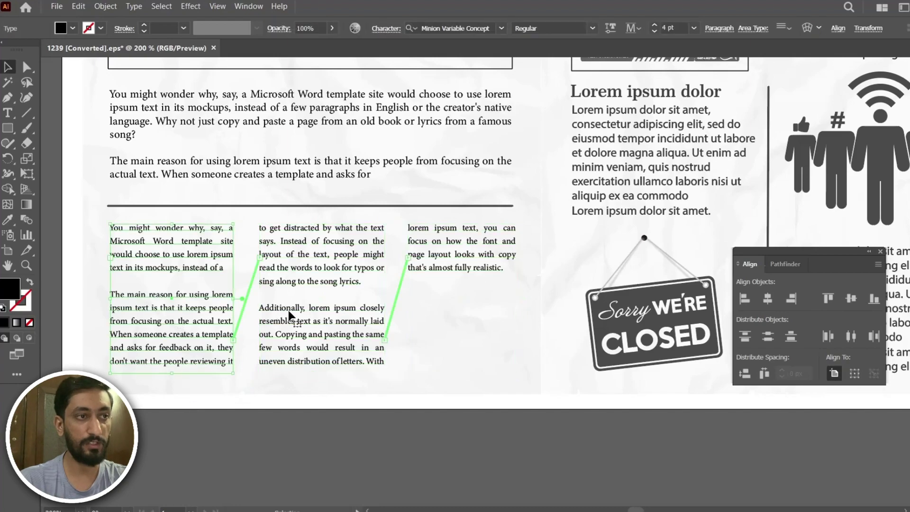